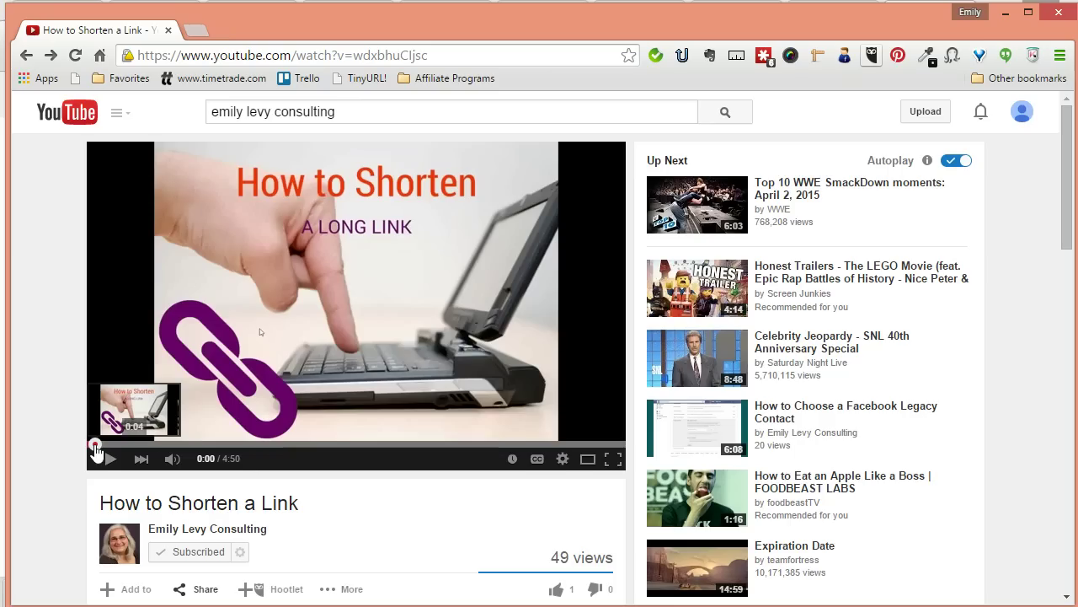
Step: Scrub the video to its end, then rewind and pause it at the start
{"action": "left_click_drag", "start_coordinate": [95, 450], "coordinate": [627, 452]}
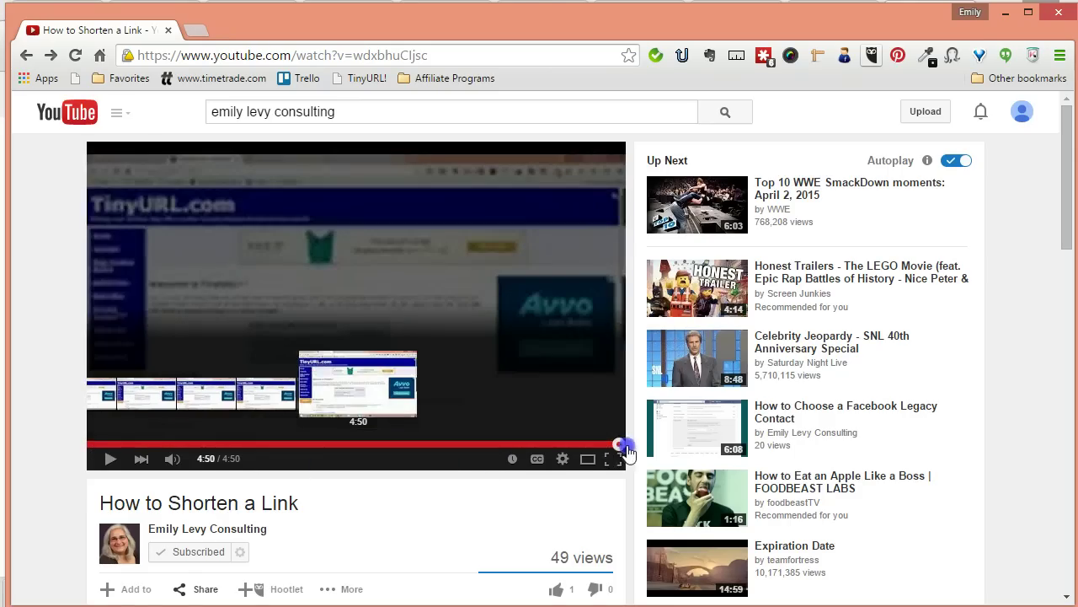
{"action": "left_click_drag", "start_coordinate": [628, 453], "coordinate": [640, 459]}
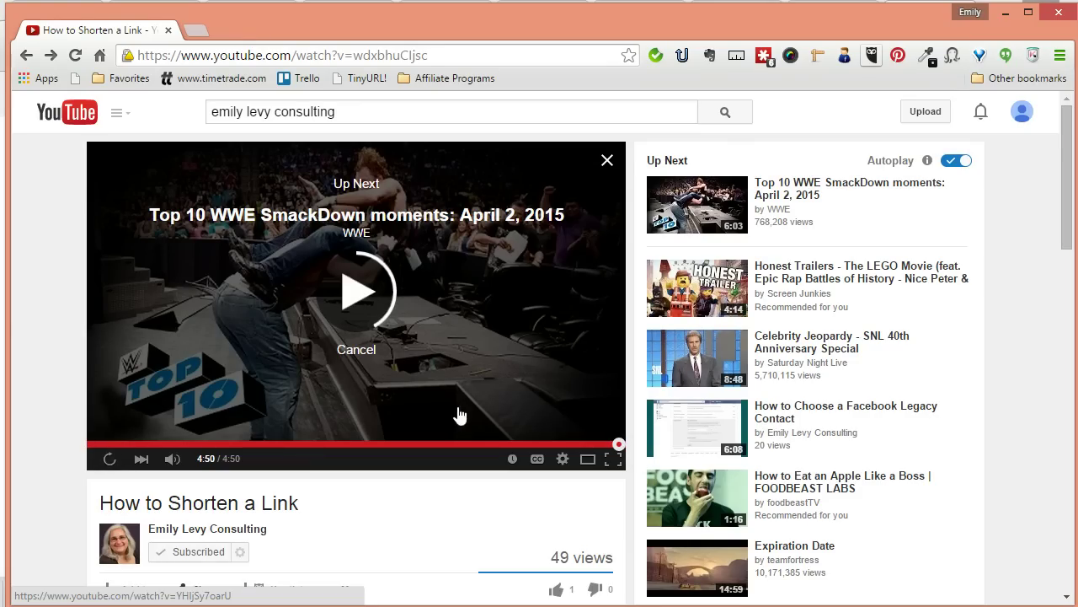
{"action": "left_click", "coordinate": [291, 470]}
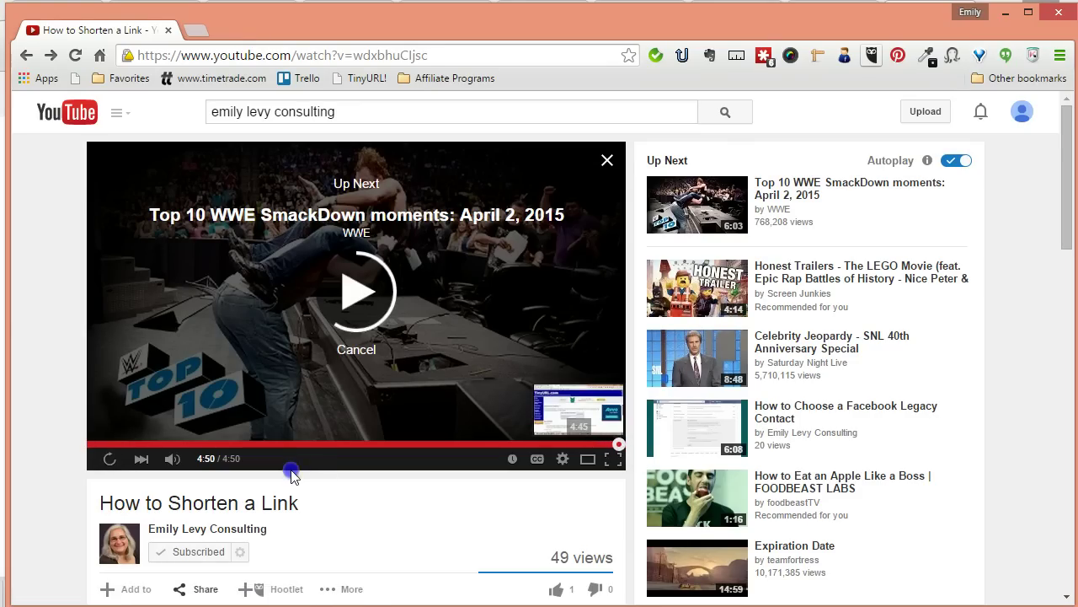
{"action": "left_click_drag", "start_coordinate": [291, 474], "coordinate": [73, 436]}
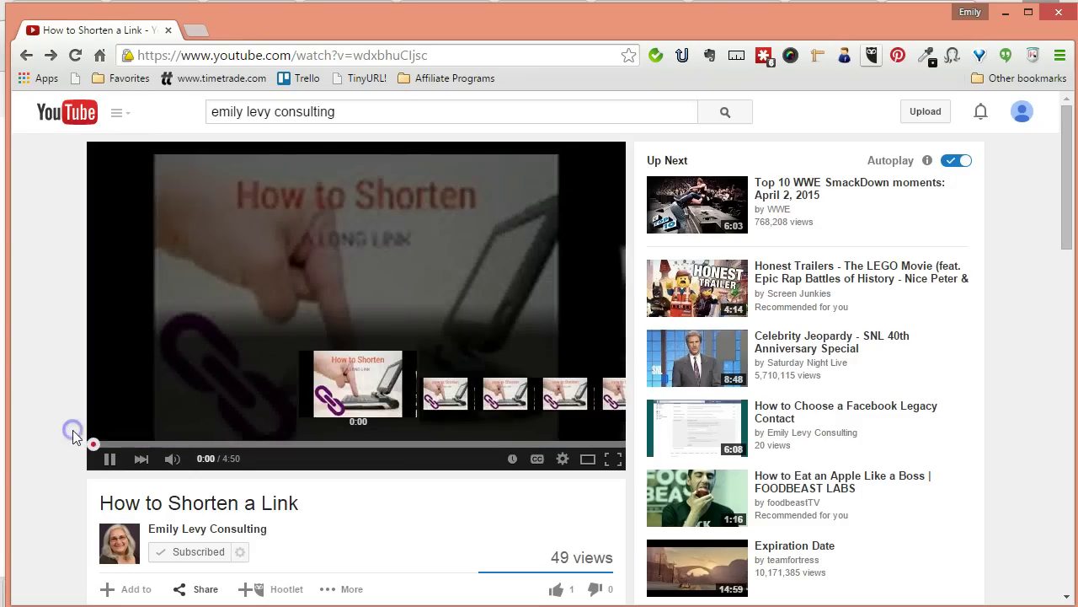
{"action": "left_click", "coordinate": [111, 459]}
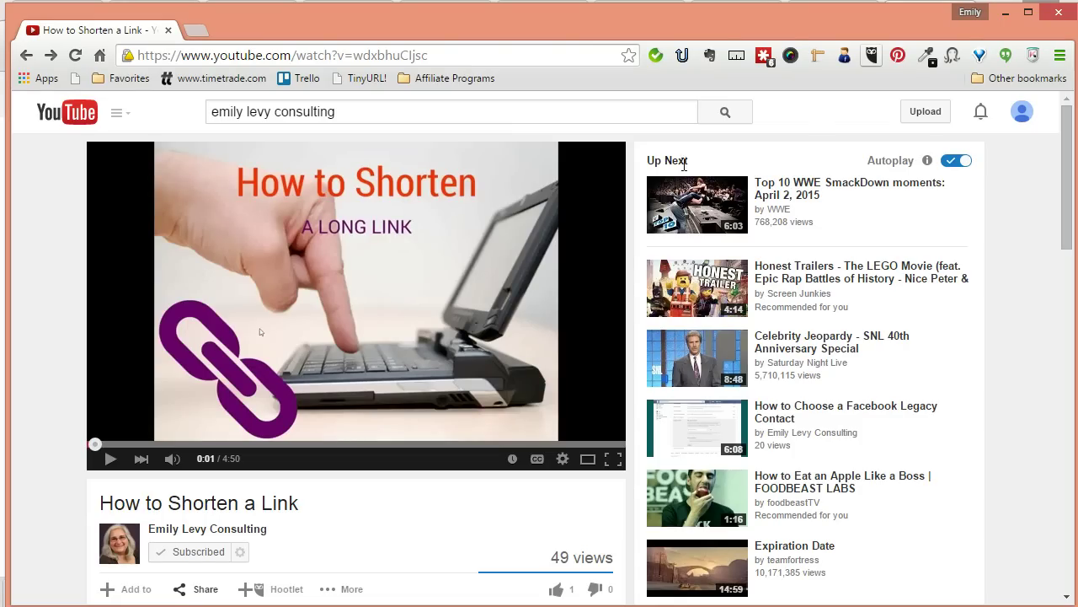
Step: Show the Share panel's embed code for the How to Shorten a Link video
{"action": "left_click", "coordinate": [199, 591]}
{"action": "left_click_drag", "start_coordinate": [1068, 215], "coordinate": [1074, 291]}
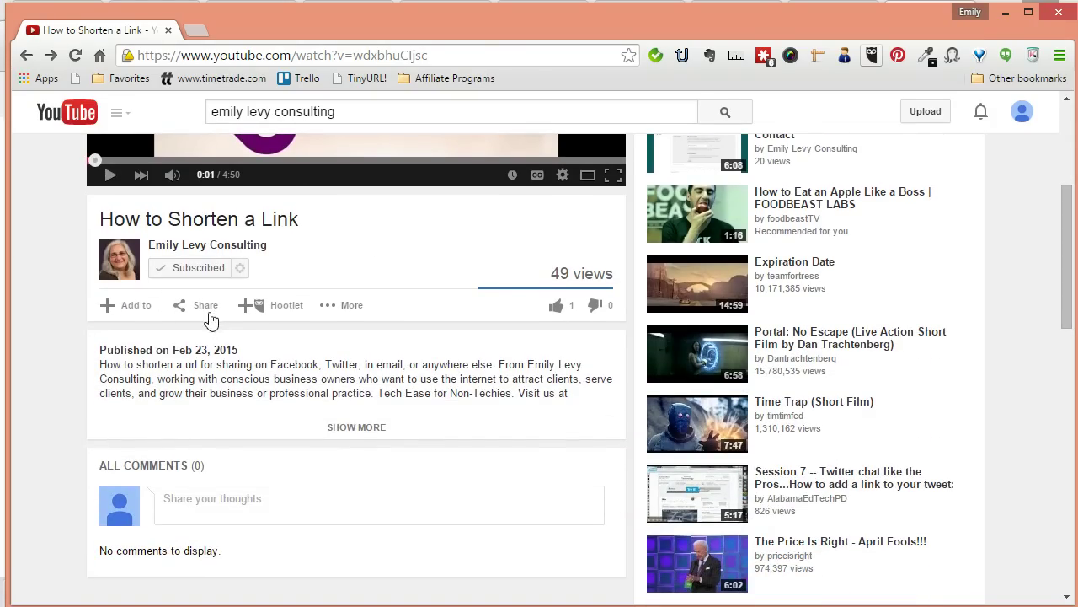
{"action": "left_click", "coordinate": [206, 308]}
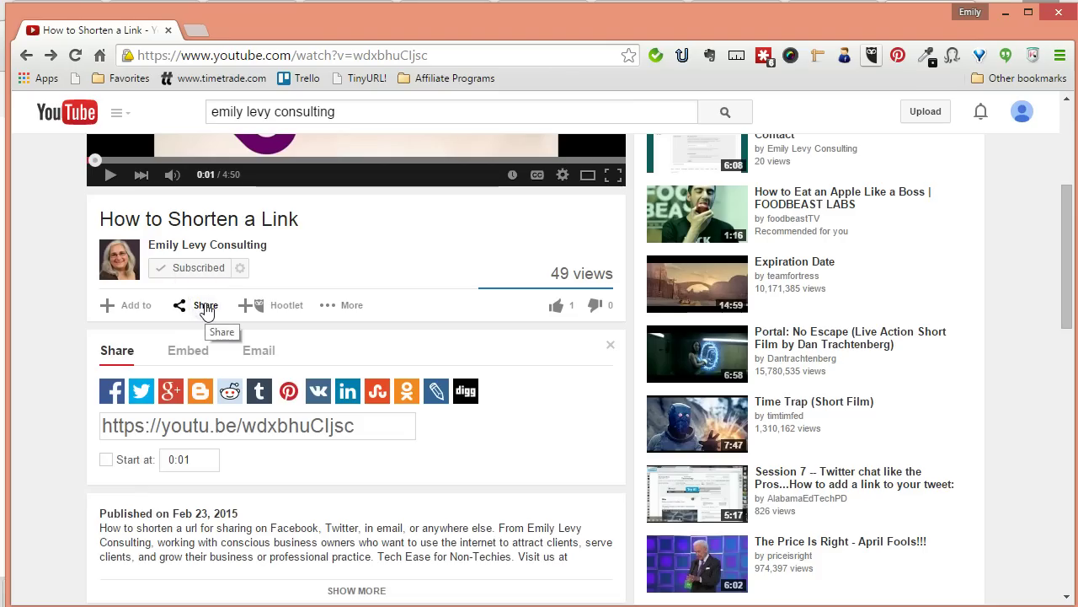
{"action": "left_click", "coordinate": [191, 359]}
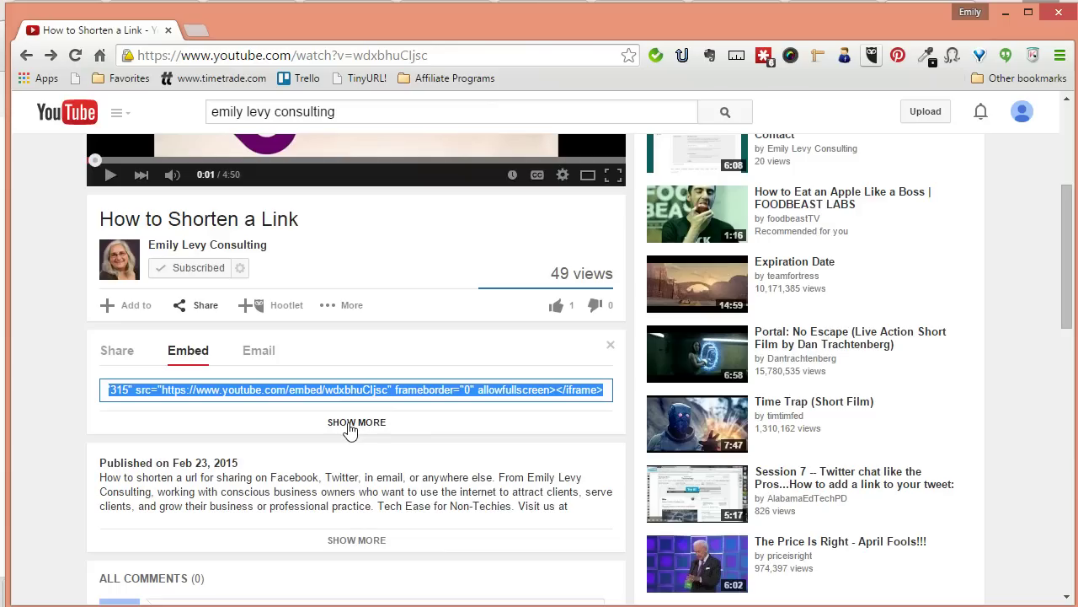
Step: Expand the embed options and uncheck 'Show suggested videos when the video finishes'
{"action": "left_click", "coordinate": [349, 425]}
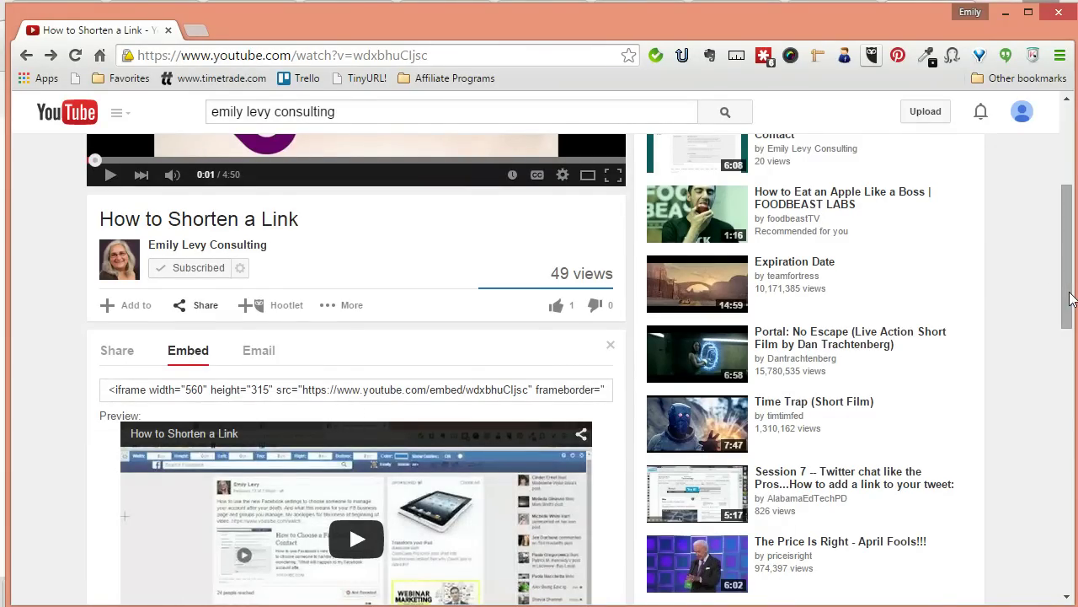
{"action": "left_click_drag", "start_coordinate": [1071, 296], "coordinate": [1073, 373]}
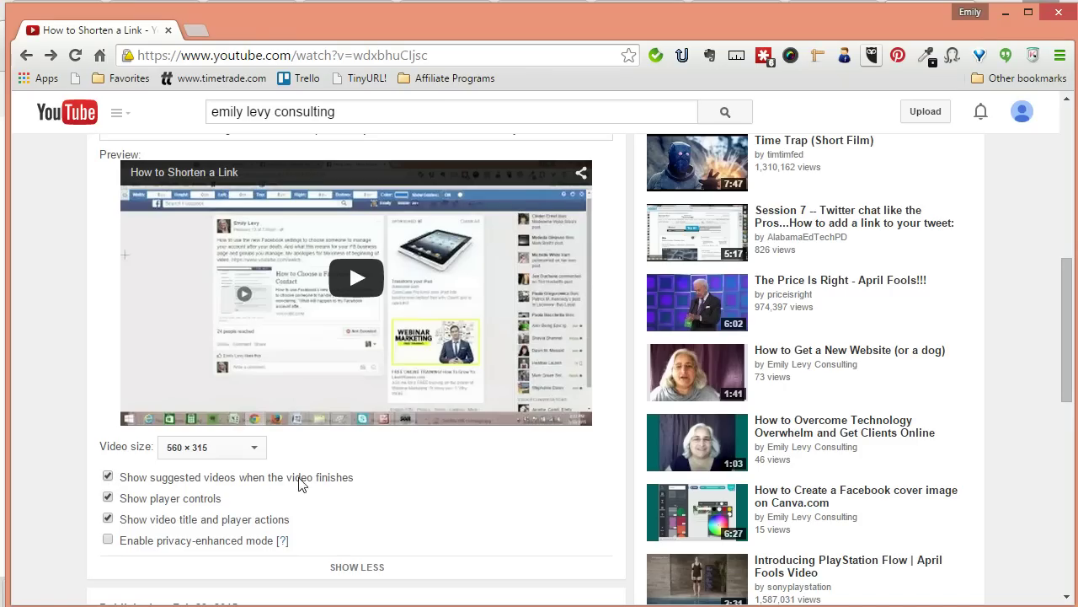
{"action": "left_click", "coordinate": [108, 477]}
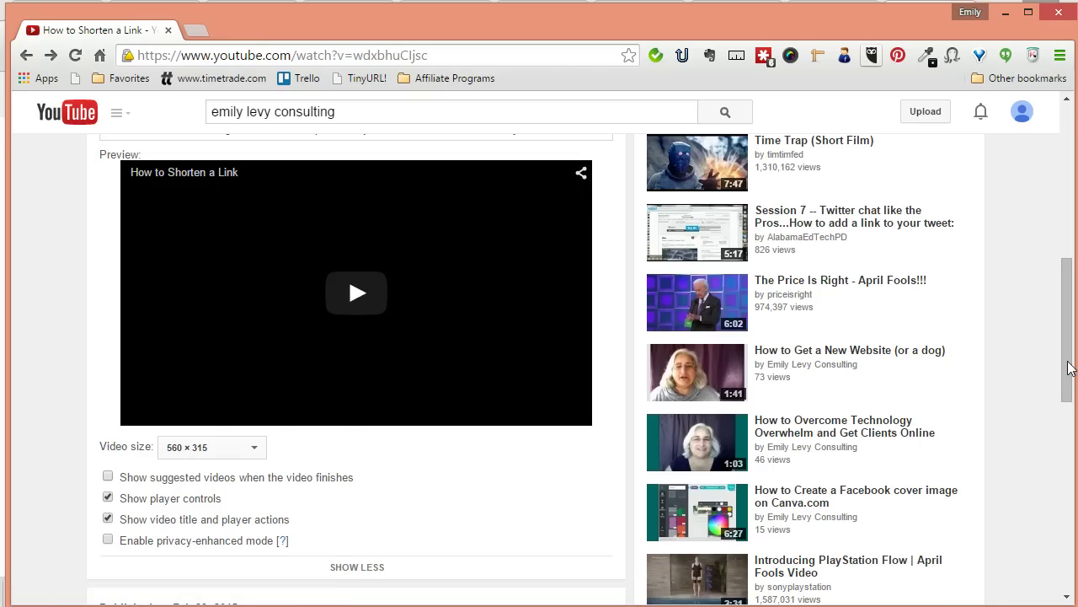
Step: Highlight the rel=0 parameter after the video ID in the embed code
{"action": "left_click_drag", "start_coordinate": [1069, 367], "coordinate": [1071, 285]}
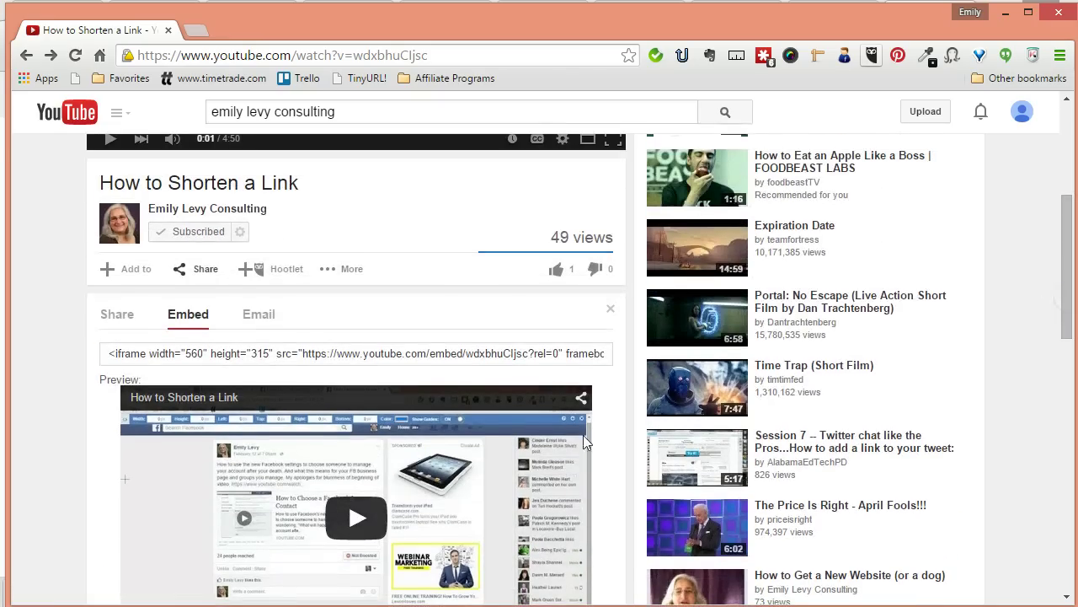
{"action": "double_click", "coordinate": [494, 353]}
{"action": "left_click", "coordinate": [494, 353]}
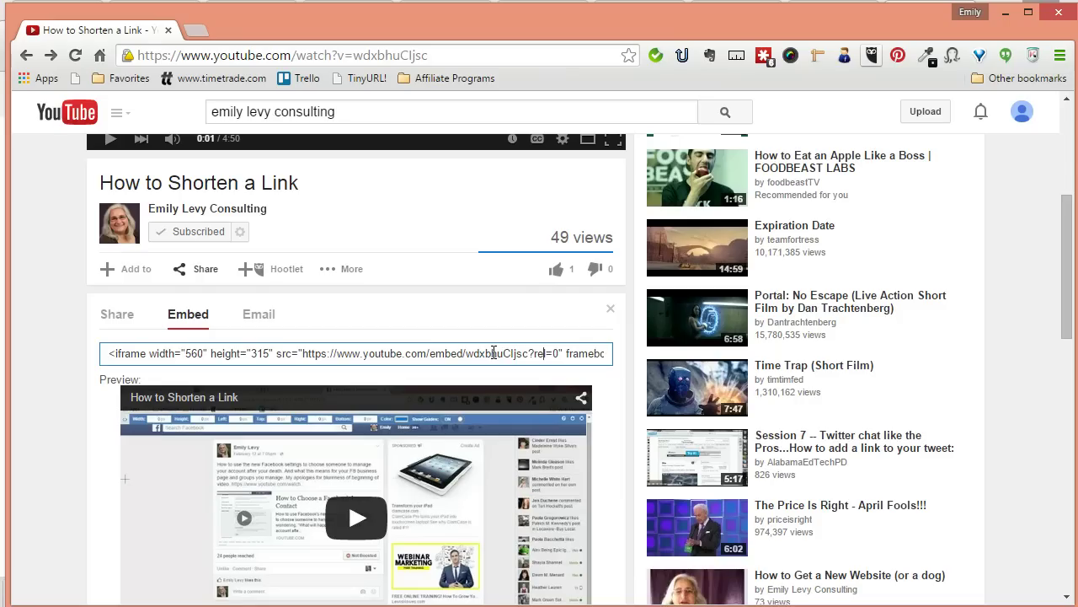
{"action": "key", "text": "Right"}
{"action": "key", "text": "Right"}
{"action": "key", "text": "Right"}
{"action": "key", "text": "Right"}
{"action": "key", "text": "Right"}
{"action": "key", "text": "Right"}
{"action": "key", "text": "Right"}
{"action": "key", "text": "Right"}
{"action": "key", "text": "Right"}
{"action": "key", "text": "Right"}
{"action": "key", "text": "Right"}
{"action": "key", "text": "Right"}
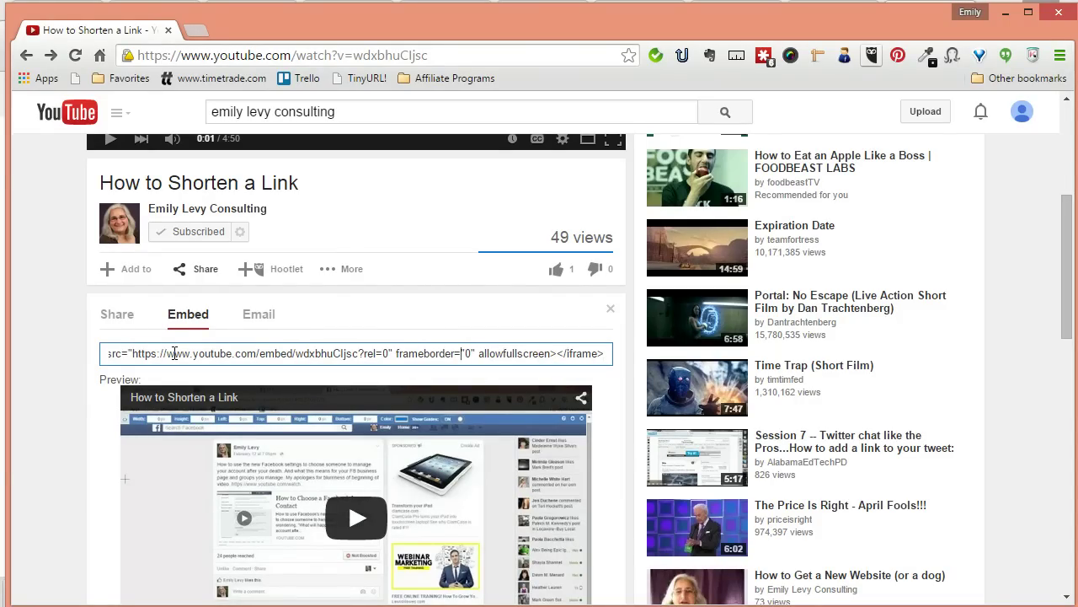
{"action": "left_click", "coordinate": [364, 353]}
{"action": "left_click_drag", "start_coordinate": [364, 353], "coordinate": [389, 355]}
{"action": "left_click_drag", "start_coordinate": [363, 357], "coordinate": [385, 356]}
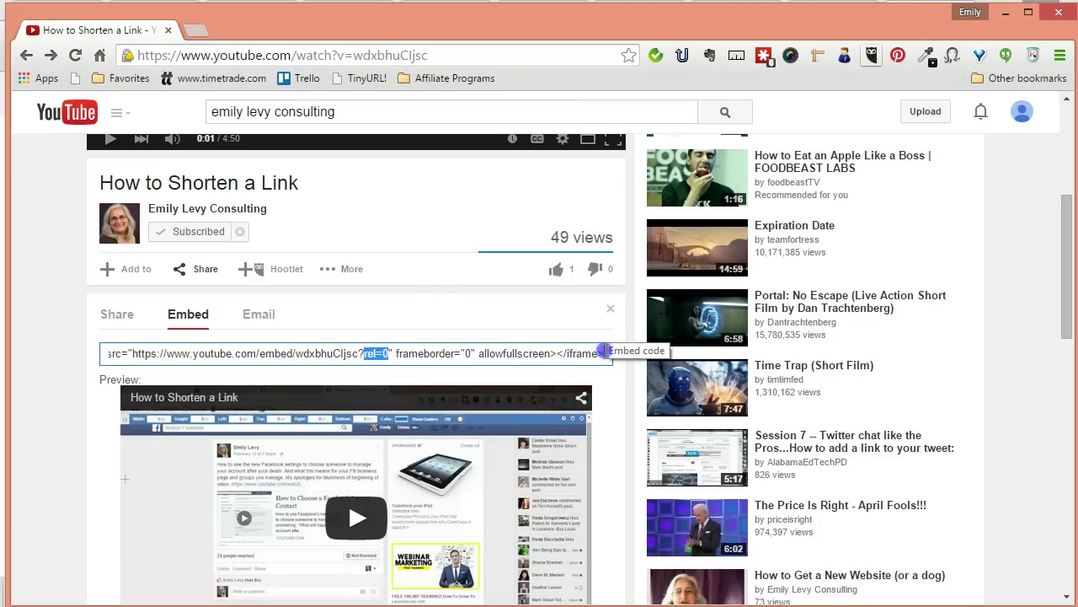
Step: Select the whole embed code including rel=0, then scroll back to the page top
{"action": "left_click_drag", "start_coordinate": [604, 353], "coordinate": [15, 341]}
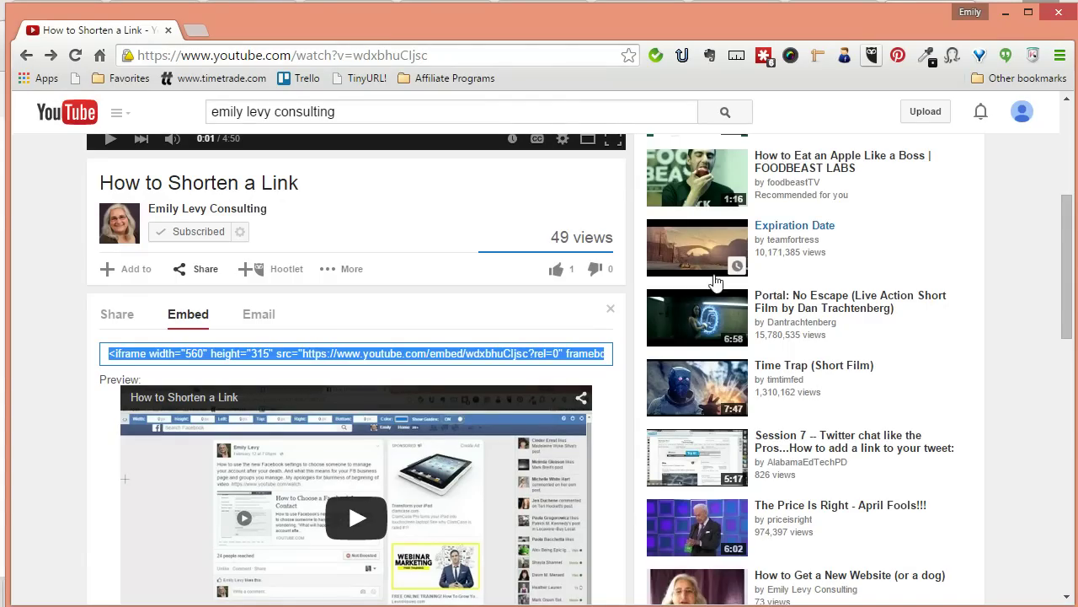
{"action": "left_click", "coordinate": [1068, 273]}
{"action": "left_click_drag", "start_coordinate": [1070, 274], "coordinate": [1072, 156]}
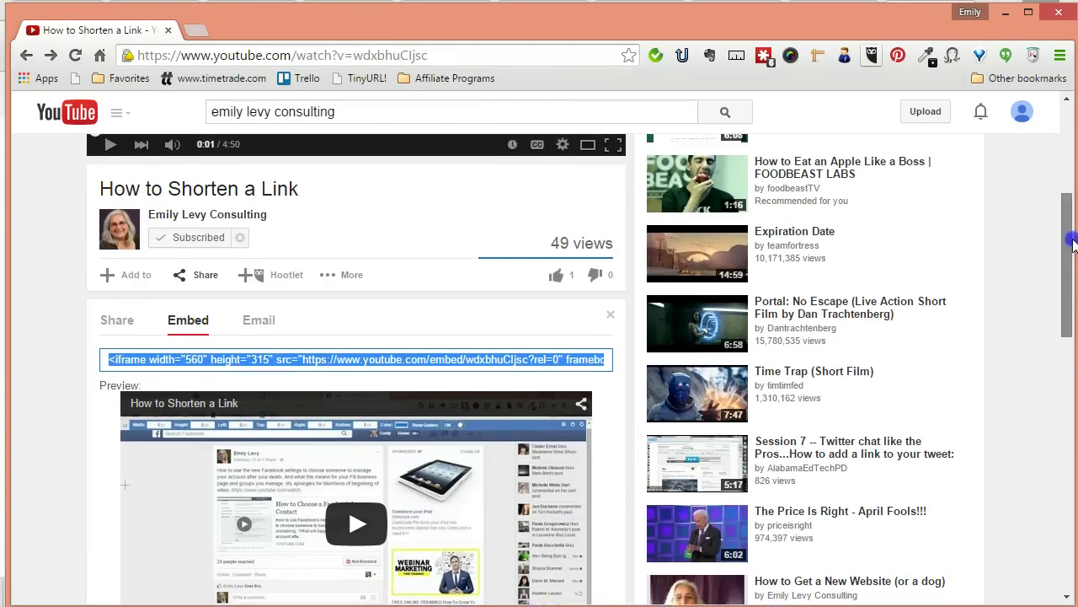